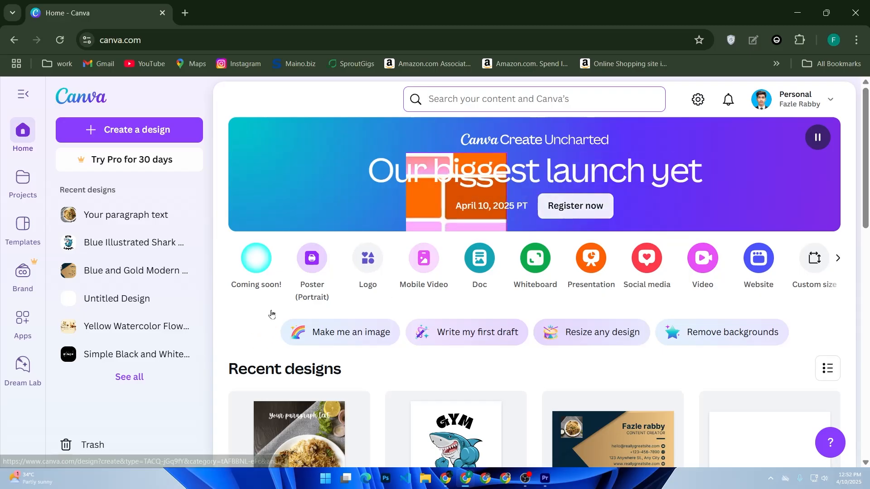
# Create a new blank design with a custom size of 1200 × 2400 px.
pyautogui.click(172, 136)
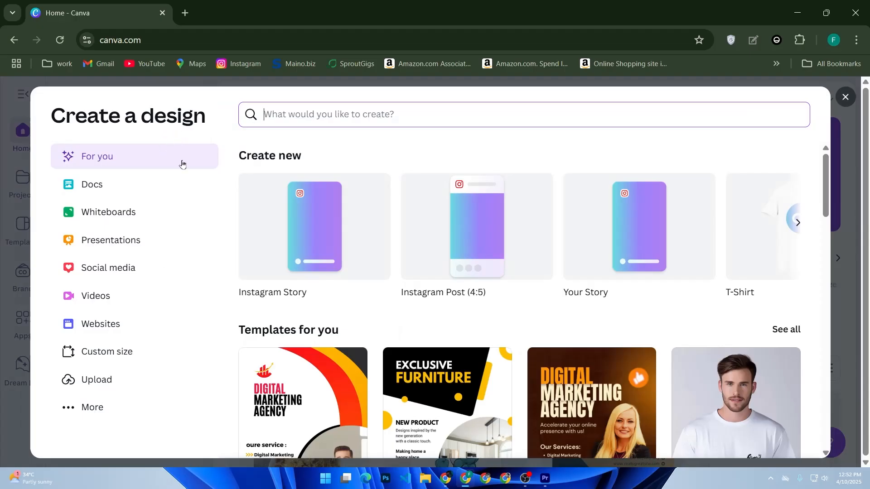
pyautogui.click(165, 352)
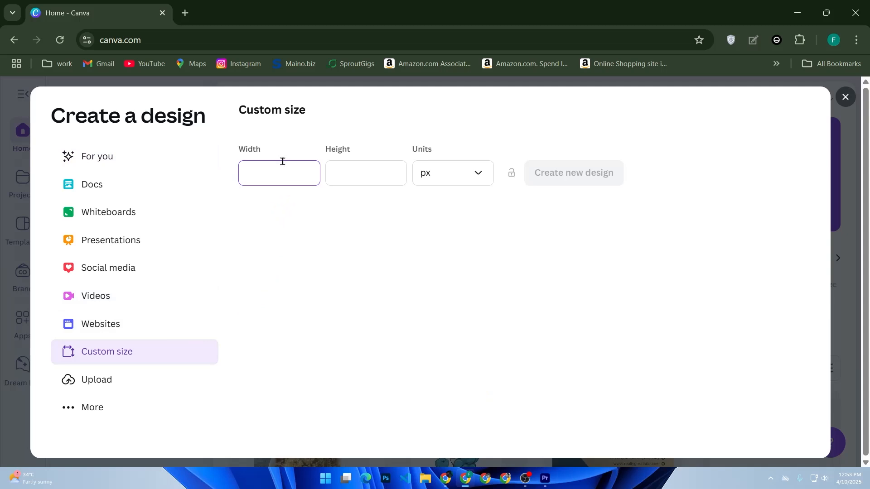
pyautogui.write('1200')
pyautogui.click(367, 178)
pyautogui.write('2400')
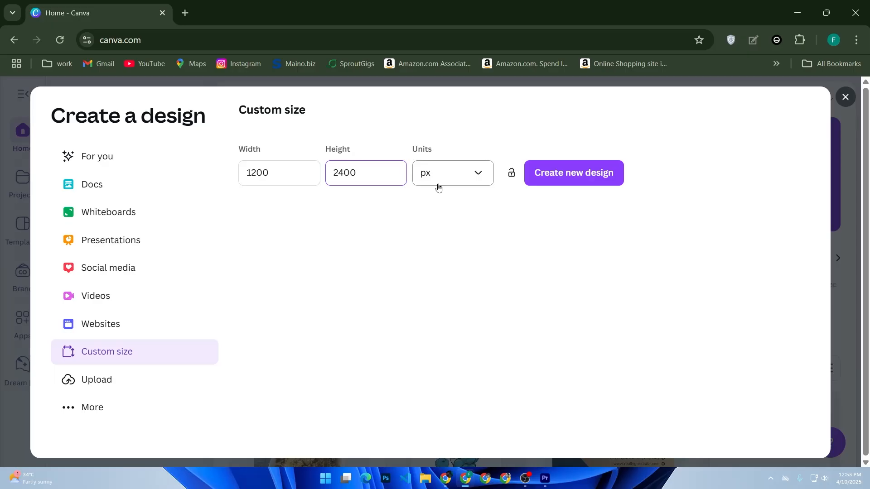
pyautogui.click(476, 175)
pyautogui.click(443, 213)
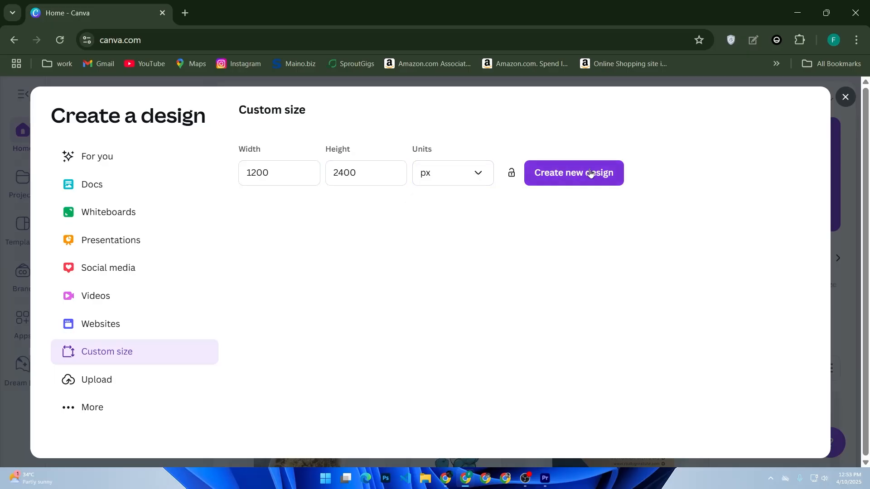
pyautogui.click(559, 178)
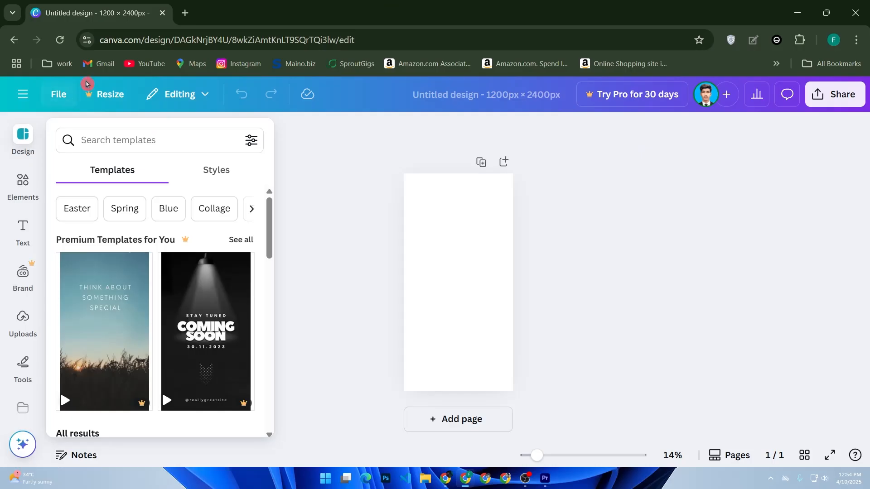
# Leave the blank design and search the template library for "landing page".
pyautogui.click(33, 98)
pyautogui.click(22, 134)
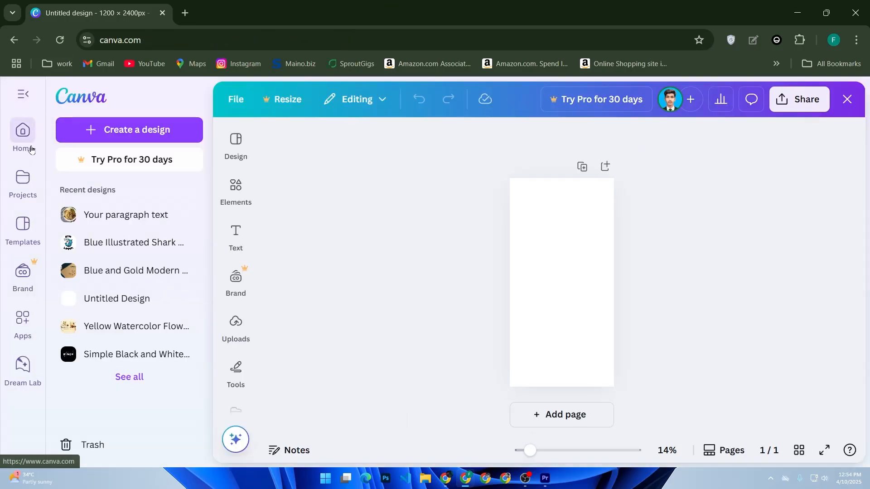
pyautogui.click(23, 225)
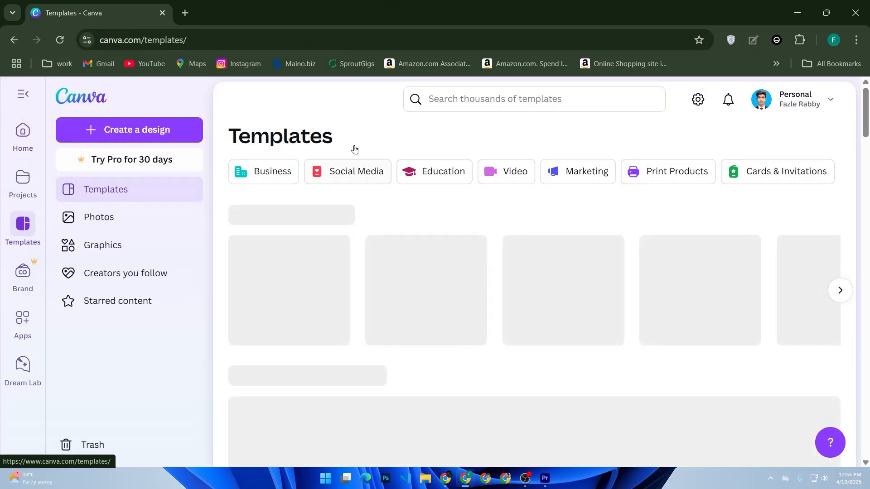
pyautogui.click(416, 98)
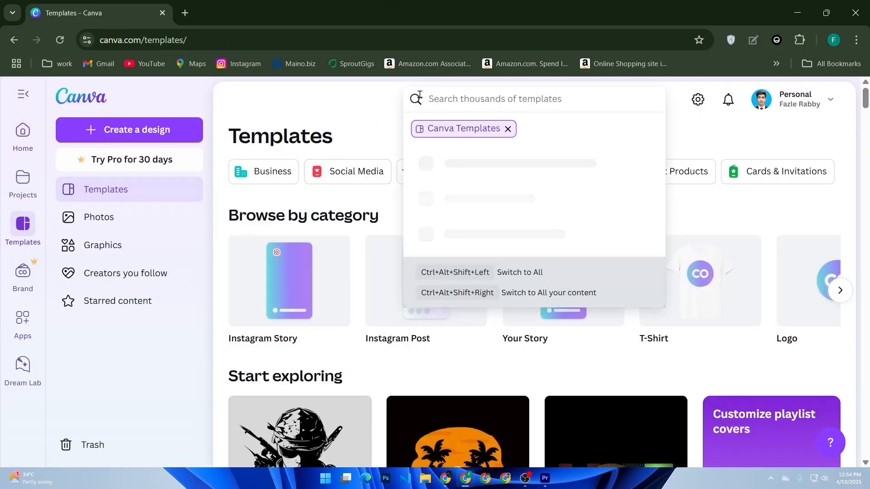
pyautogui.write('landing')
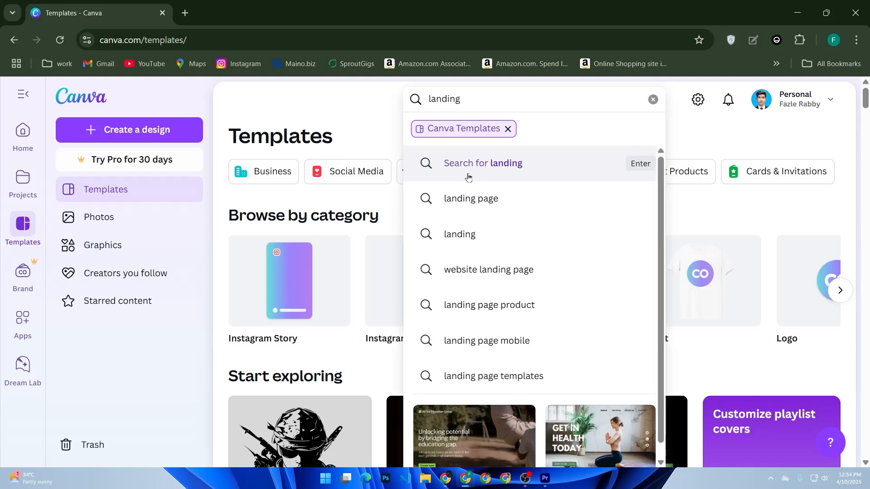
pyautogui.click(480, 198)
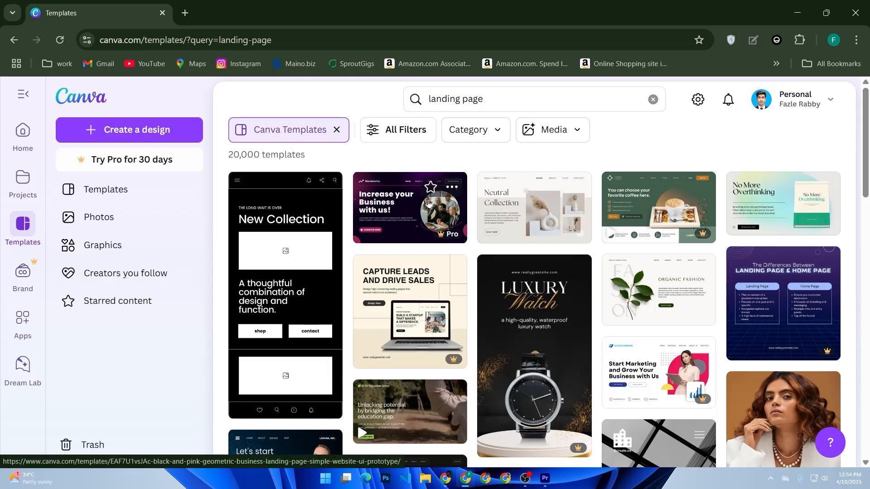
# Open the black "Simple Lined Black Landing Page Wireframe Mobile UI Prototype" template for customizing.
pyautogui.scroll(-2, 315, 240)
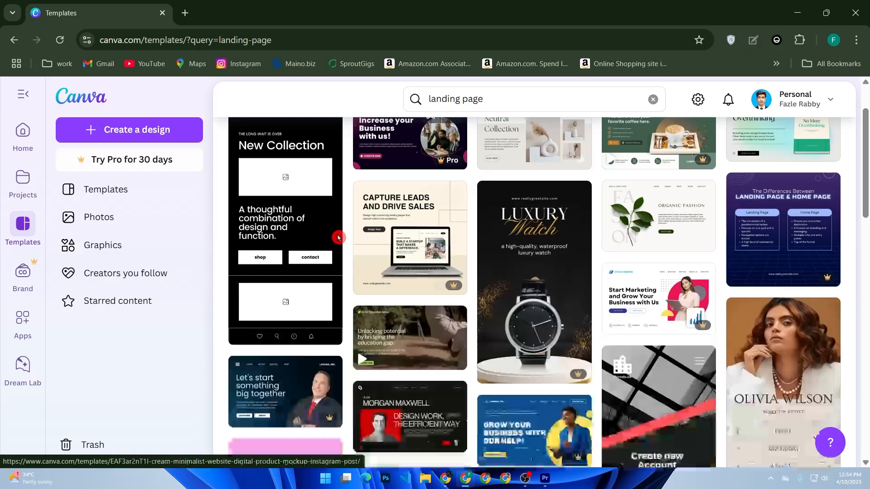
pyautogui.click(315, 240)
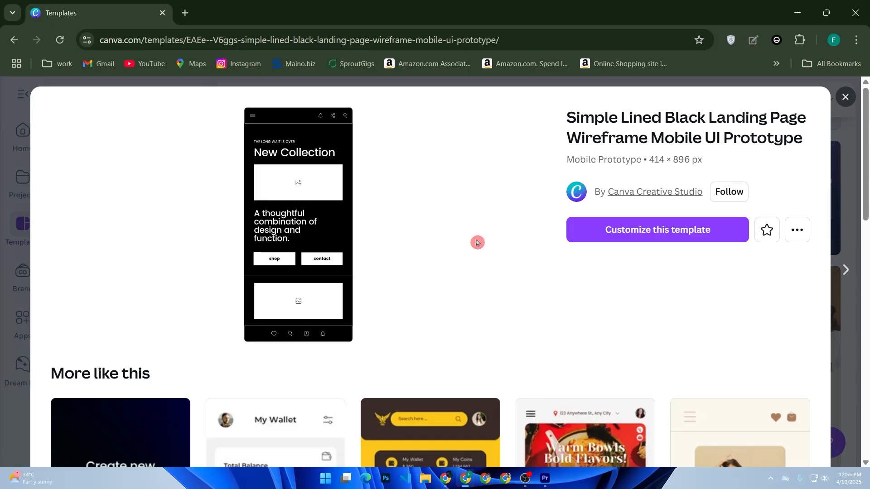
pyautogui.click(639, 240)
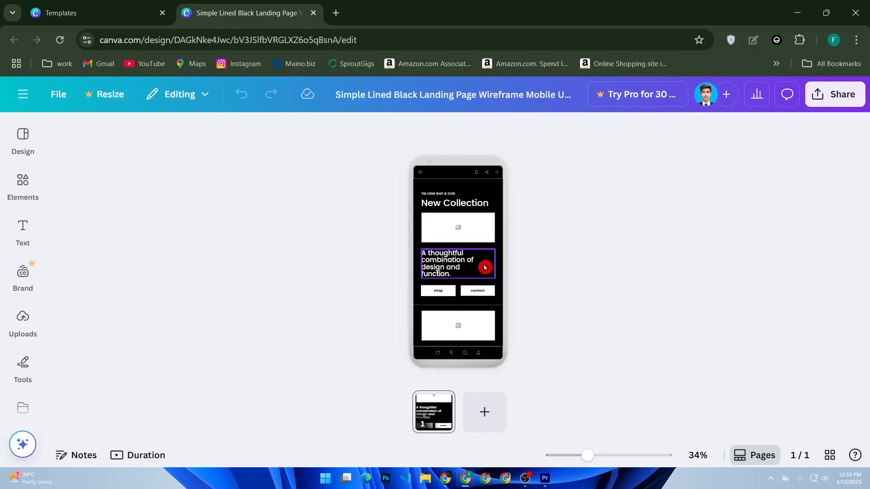
pyautogui.click(450, 205)
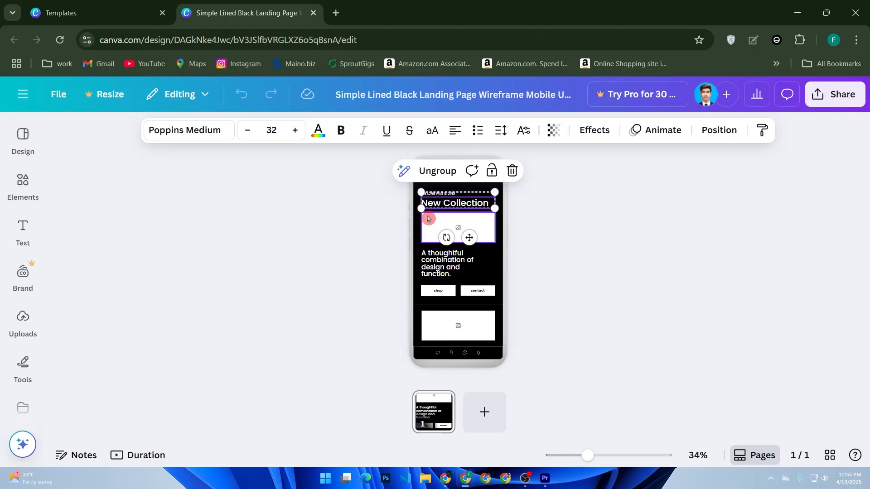
pyautogui.press('Delete')
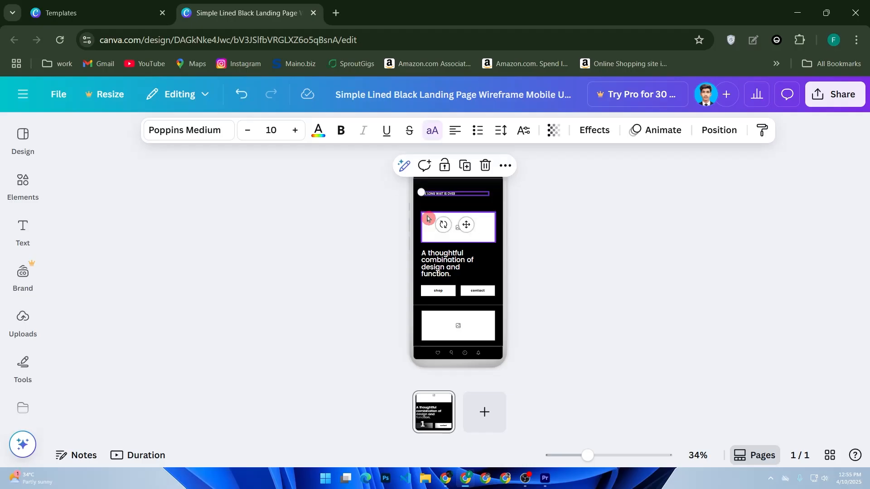
pyautogui.hotkey('ctrl', 'z')
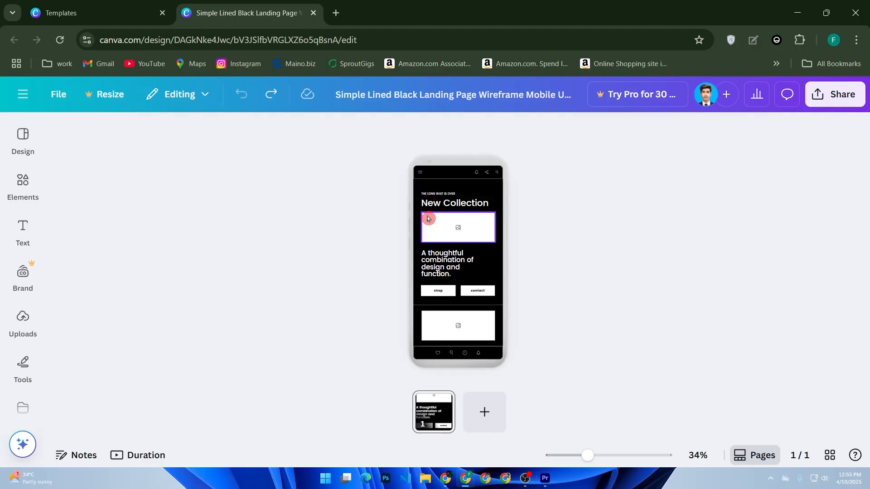
# Replace the "New Collection" heading with "Get Started today" and shrink its text group to fit above the first image placeholder.
pyautogui.click(426, 203)
pyautogui.doubleClick(436, 204)
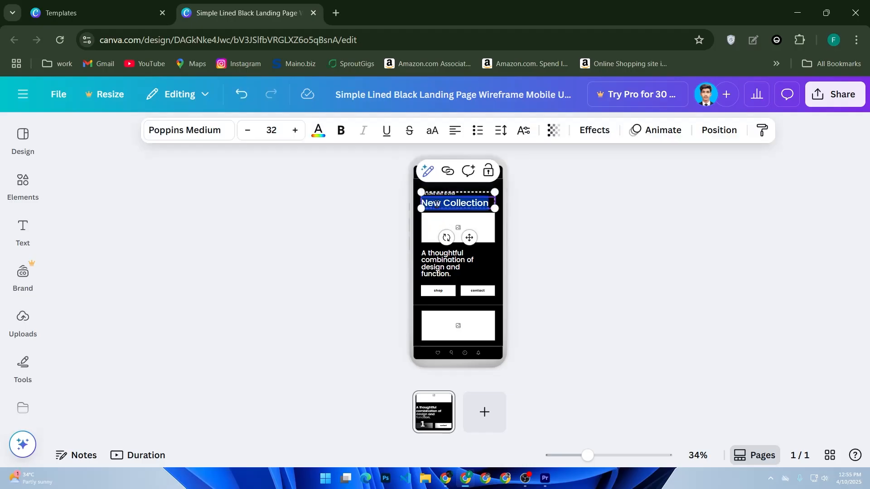
pyautogui.press('BackSpace')
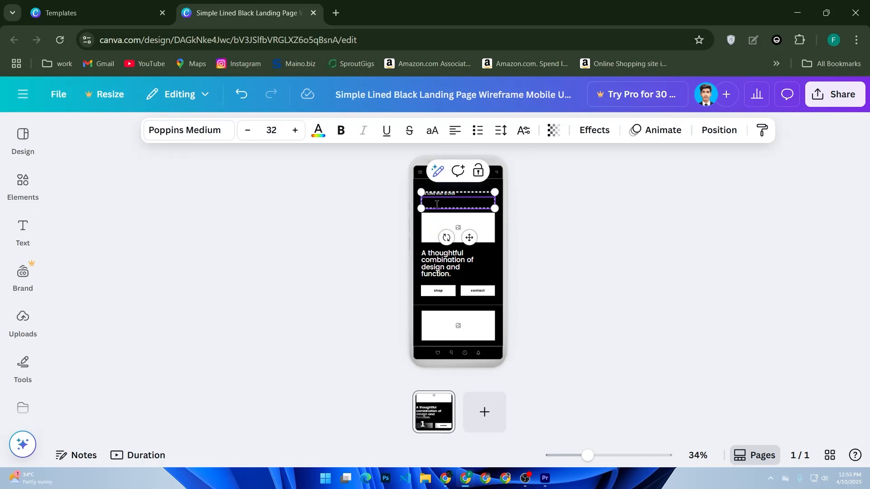
pyautogui.write('Get Started today')
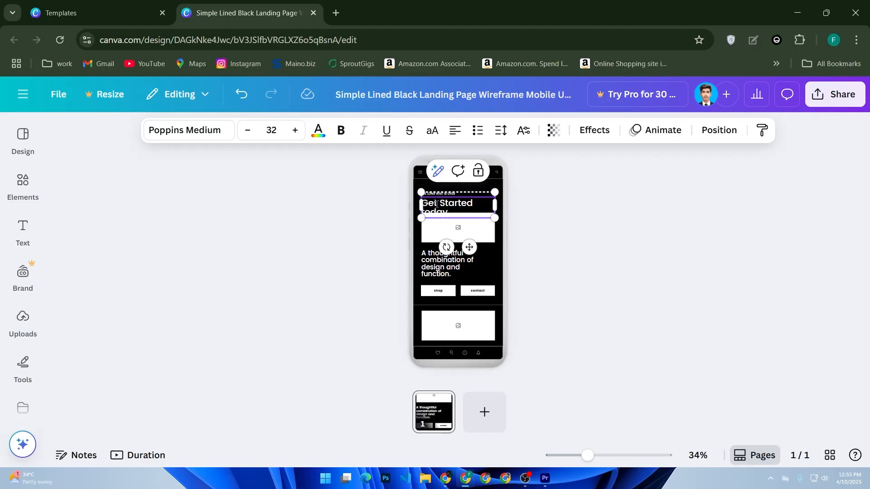
pyautogui.moveTo(494, 218)
pyautogui.mouseDown()
pyautogui.moveTo(479, 212)
pyautogui.moveTo(494, 207)
pyautogui.mouseUp()
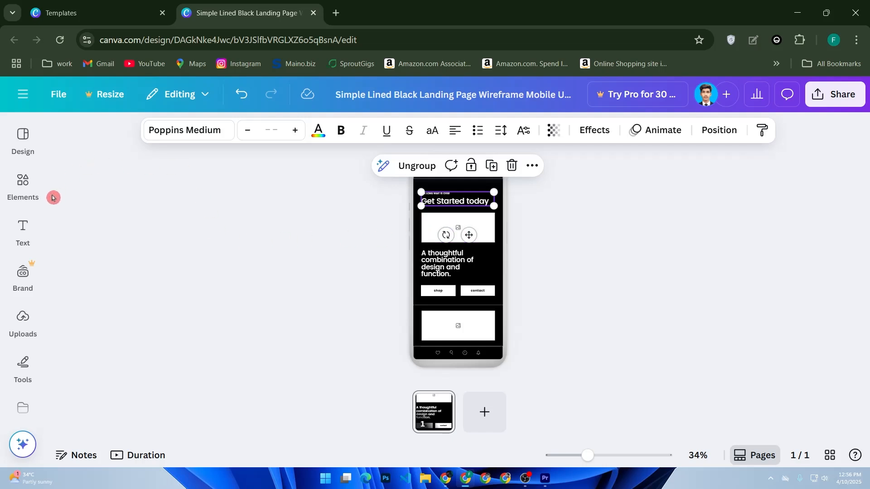
# Search the elements for "button" and place the plain red rounded button graphic just above the white contact button.
pyautogui.click(24, 190)
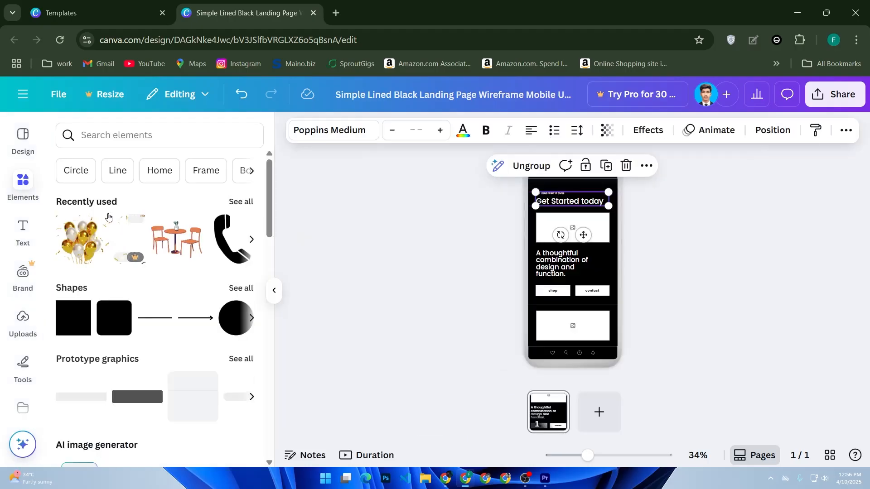
pyautogui.click(147, 142)
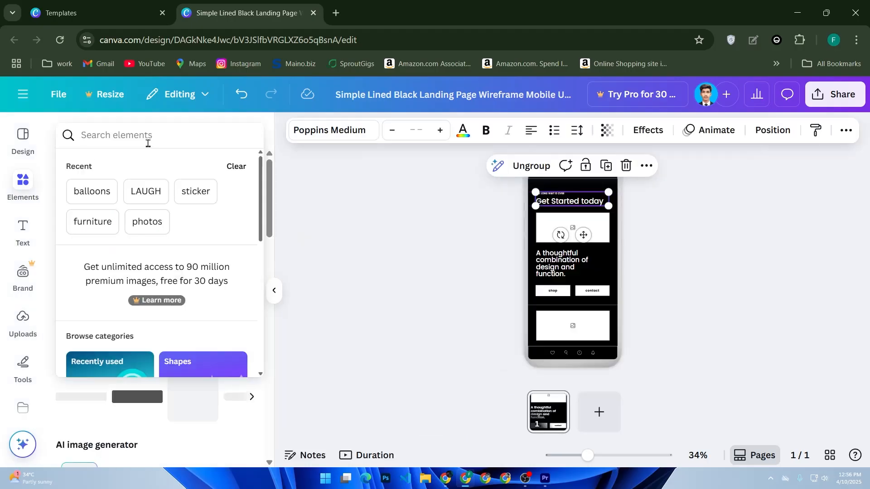
pyautogui.write('button')
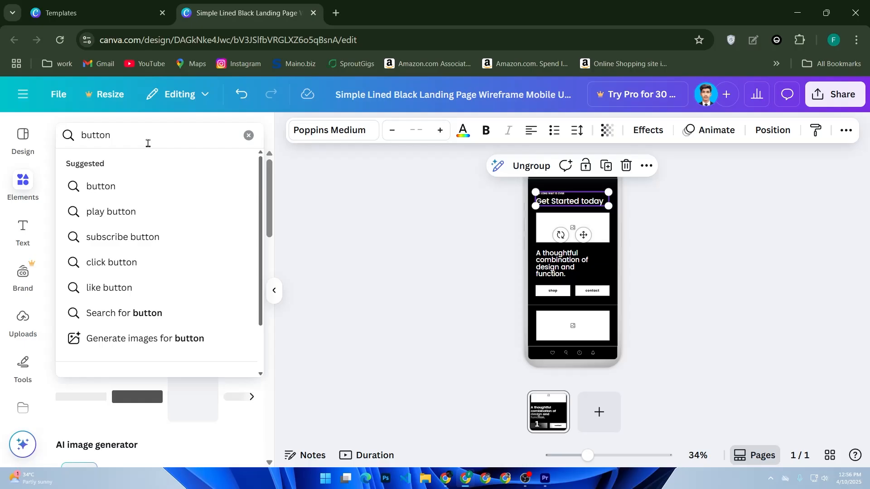
pyautogui.press('Return')
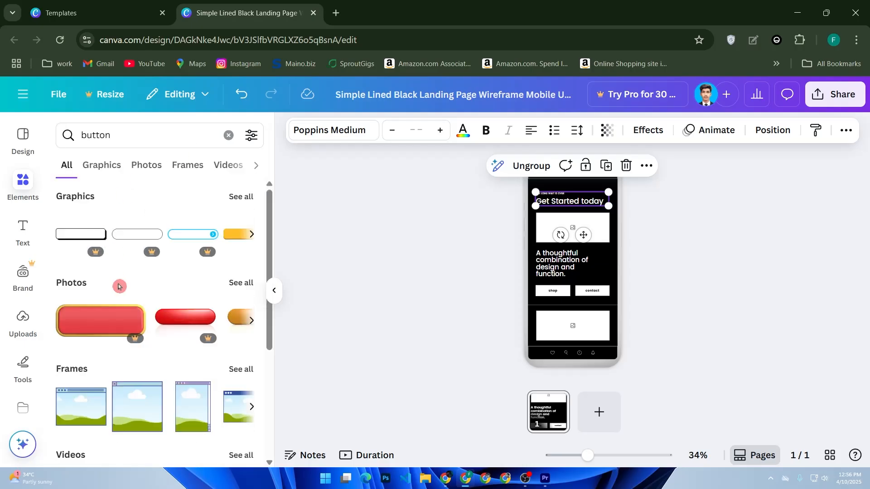
pyautogui.scroll(-2, 119, 286)
pyautogui.scroll(-2, 122, 288)
pyautogui.scroll(4, 126, 281)
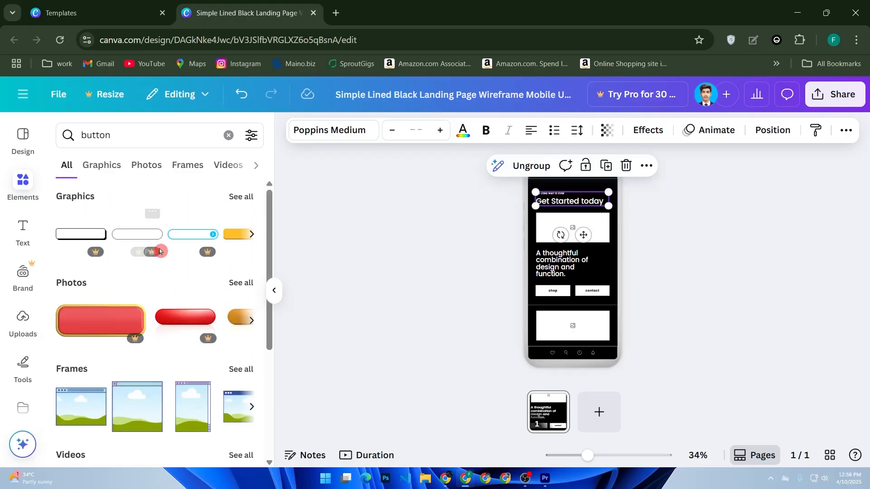
pyautogui.click(251, 235)
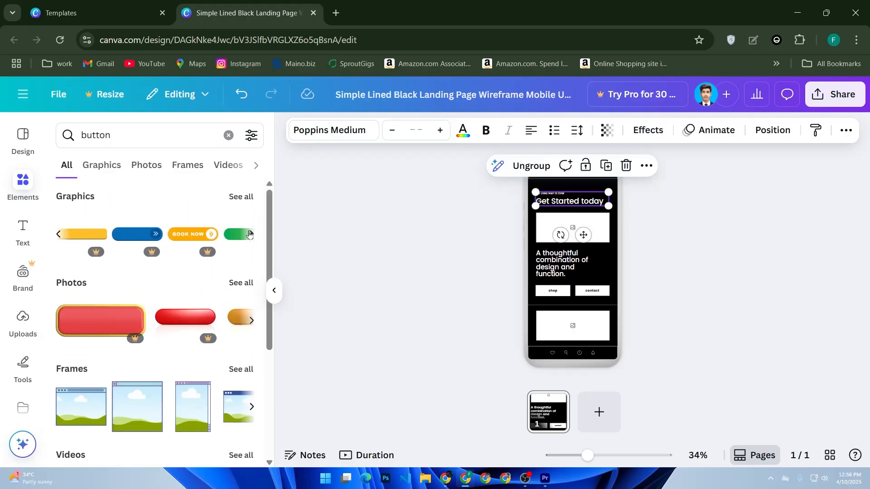
pyautogui.click(250, 234)
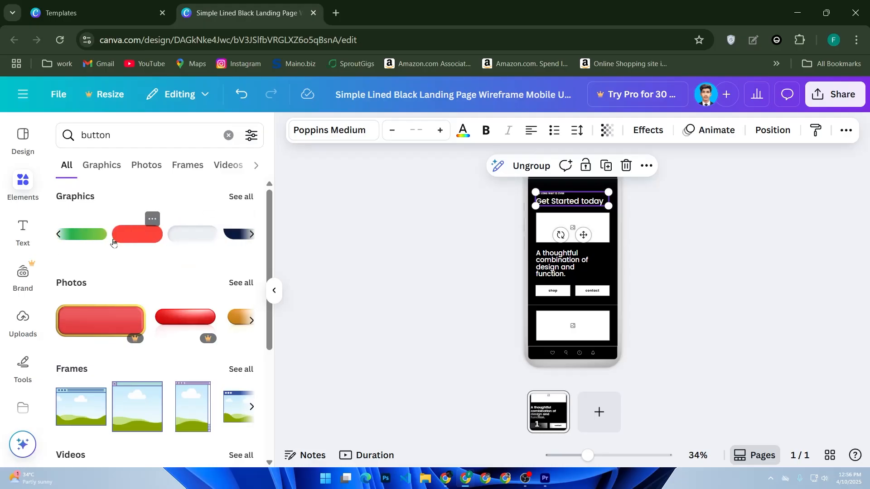
pyautogui.moveTo(113, 243); pyautogui.dragTo(575, 303)
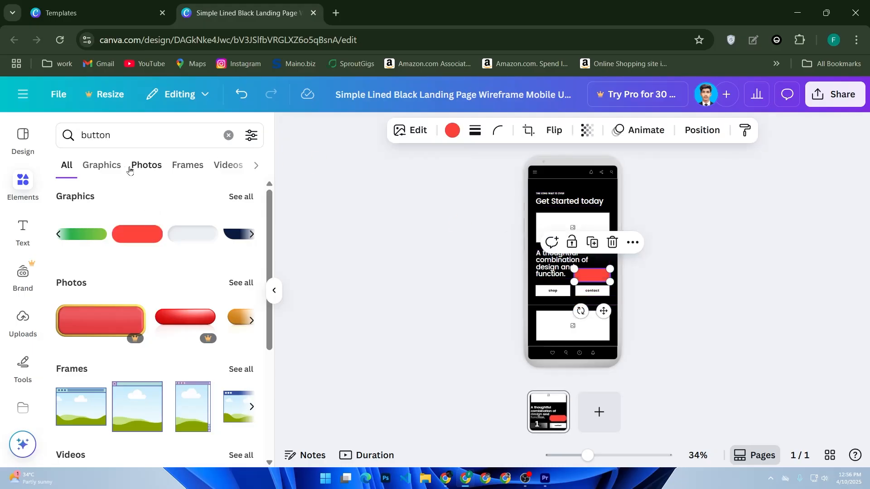
# Add a text box, scale it down to font size 19.1 and position it over the red button.
pyautogui.click(22, 230)
pyautogui.click(169, 181)
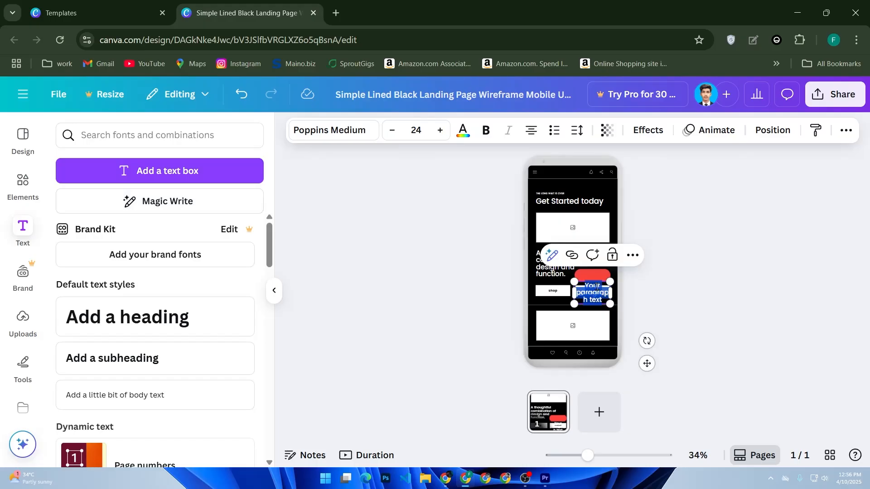
pyautogui.moveTo(610, 305)
pyautogui.mouseDown()
pyautogui.moveTo(603, 300)
pyautogui.moveTo(603, 313)
pyautogui.mouseUp()
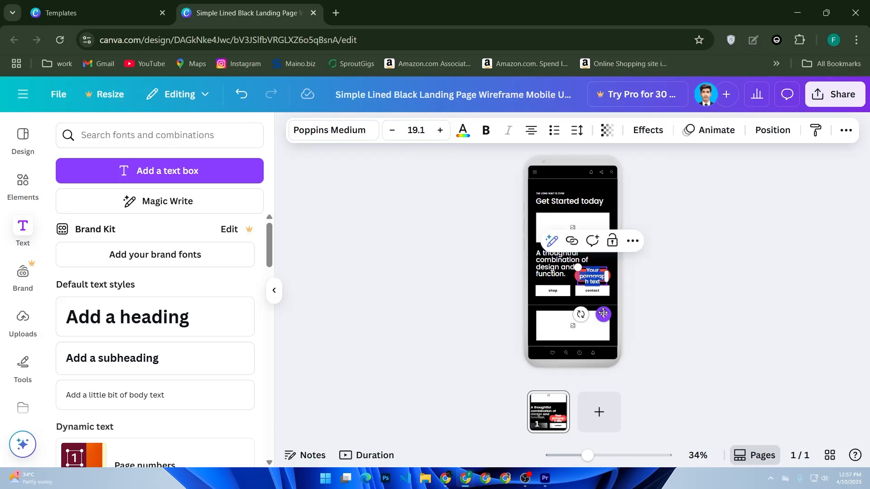
pyautogui.moveTo(603, 313); pyautogui.dragTo(603, 316)
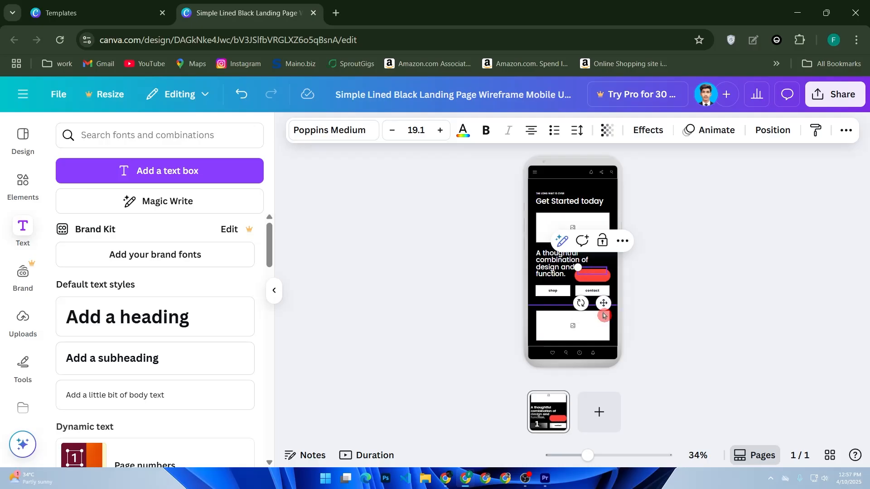
# Set the new text box to "Learn More", widen it to a single line and center it on the red button.
pyautogui.write('Learn More')
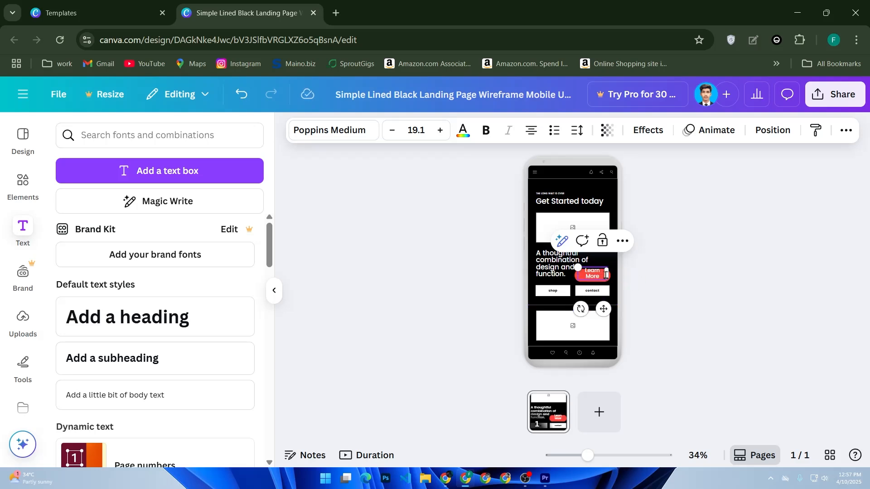
pyautogui.moveTo(607, 273); pyautogui.dragTo(604, 311)
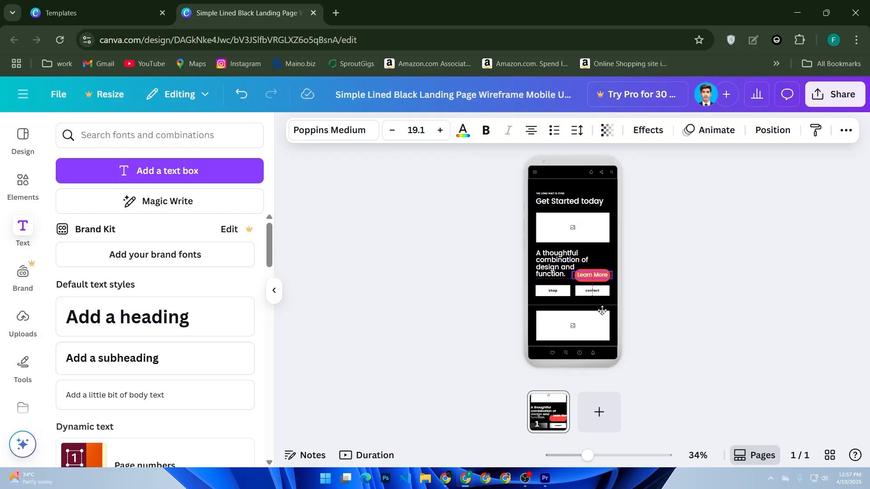
pyautogui.moveTo(603, 311); pyautogui.dragTo(604, 310)
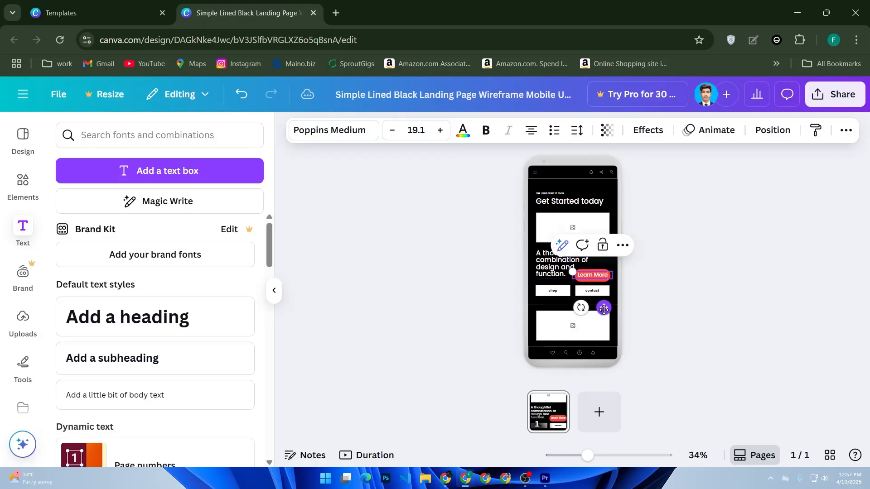
pyautogui.click(660, 326)
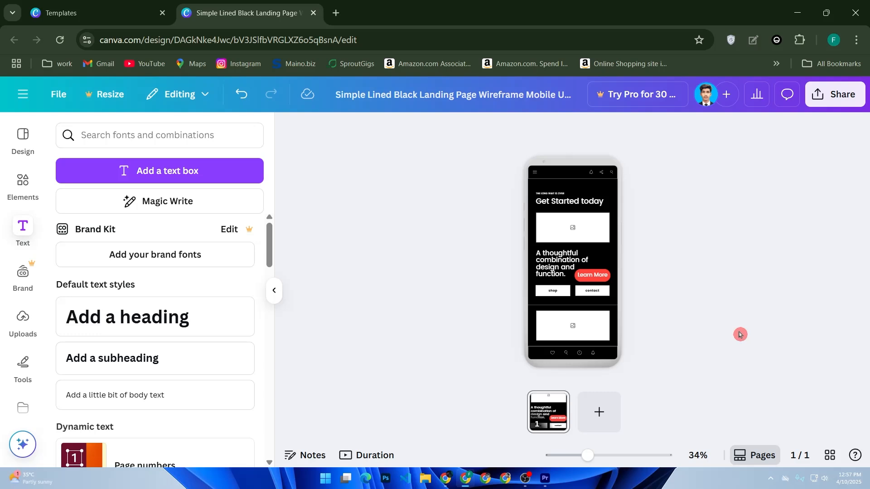
pyautogui.click(15, 325)
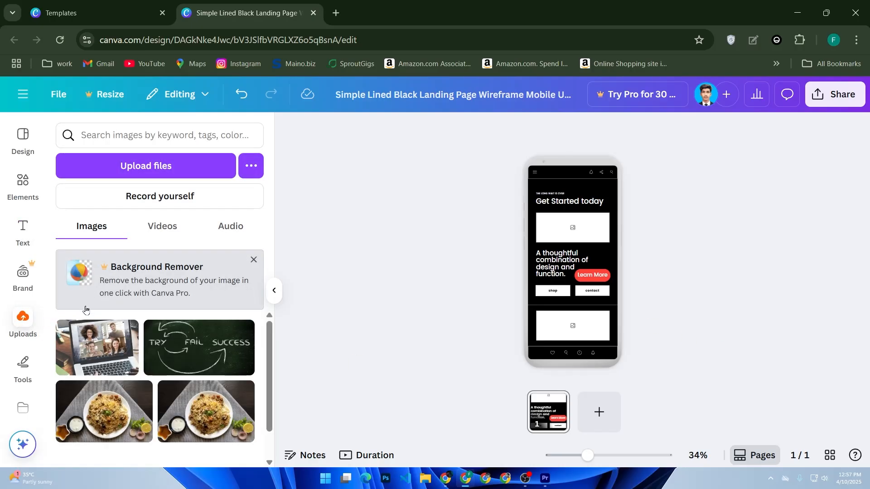
pyautogui.click(94, 315)
pyautogui.scroll(-1, 94, 315)
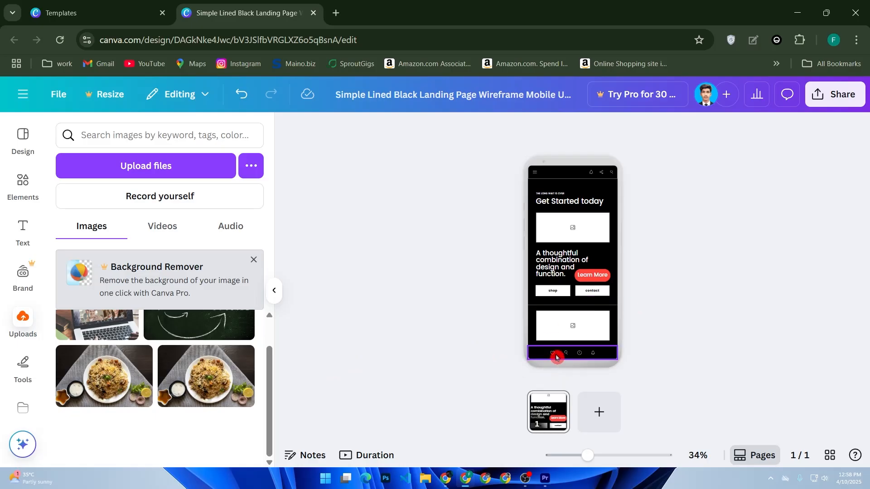
# Delete the second image placeholder below the shop and contact buttons, including its empty frame.
pyautogui.click(567, 329)
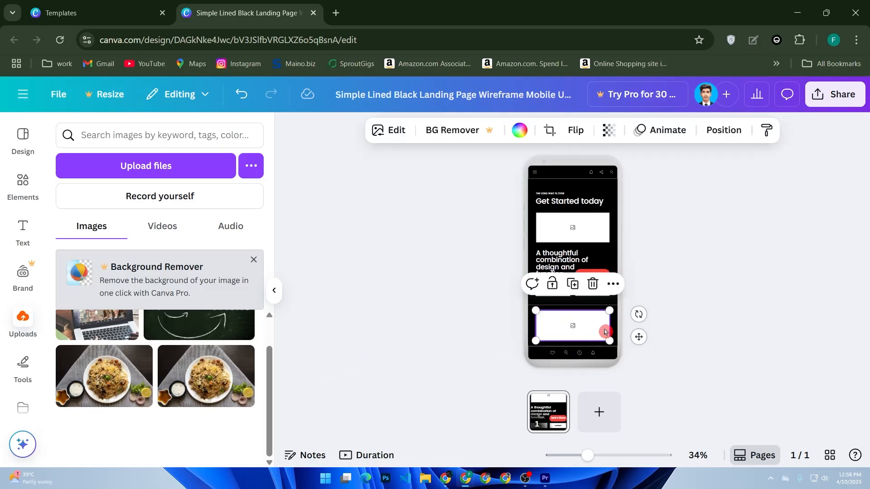
pyautogui.press('Delete')
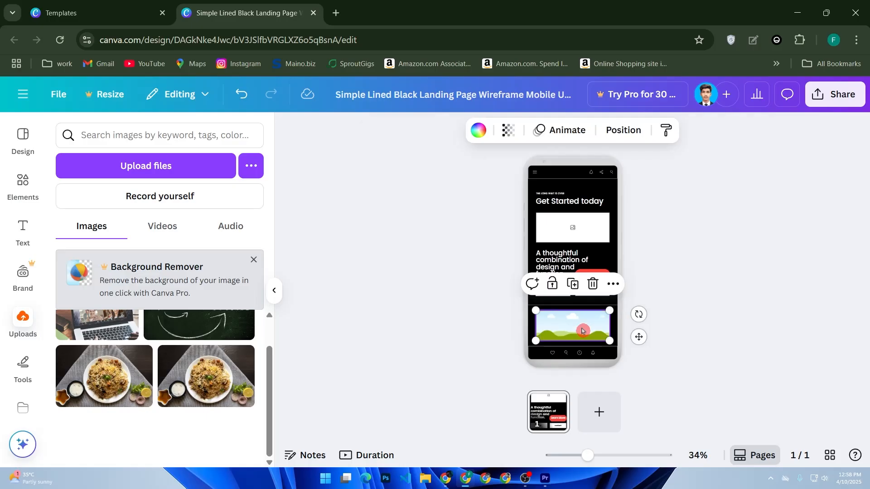
pyautogui.press('Delete')
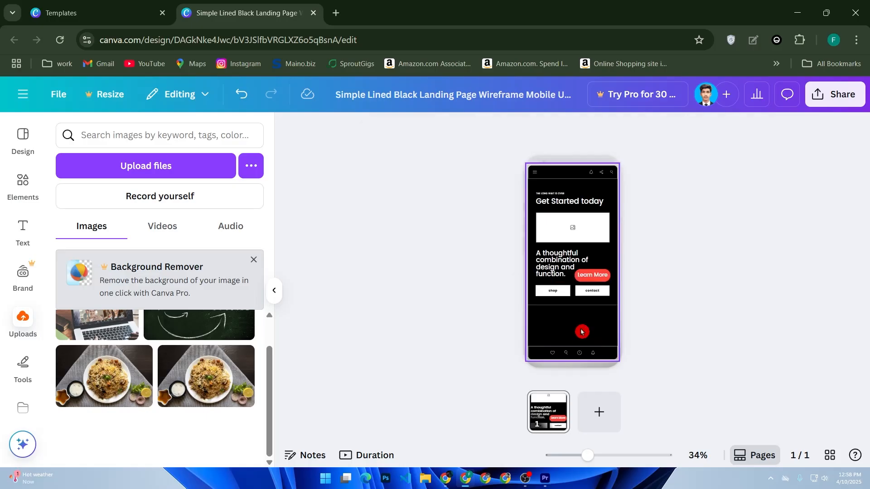
# Search the text combinations for "testimonial" and clear the search term.
pyautogui.click(26, 229)
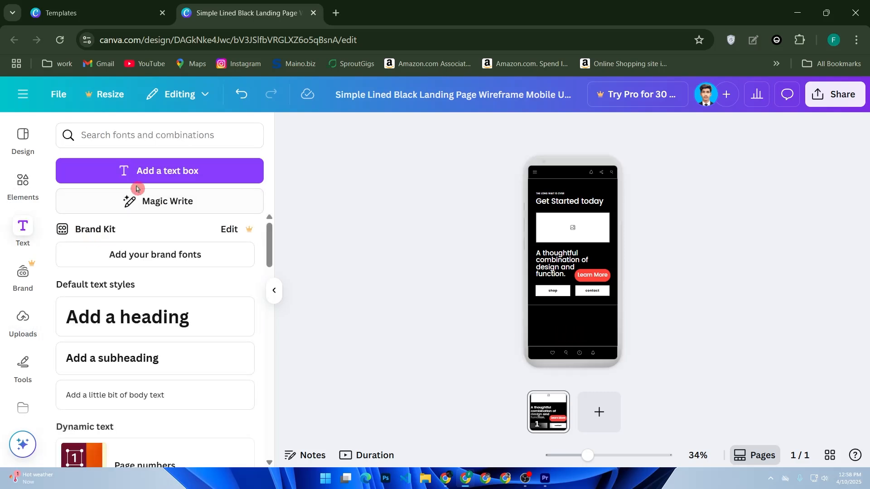
pyautogui.click(149, 147)
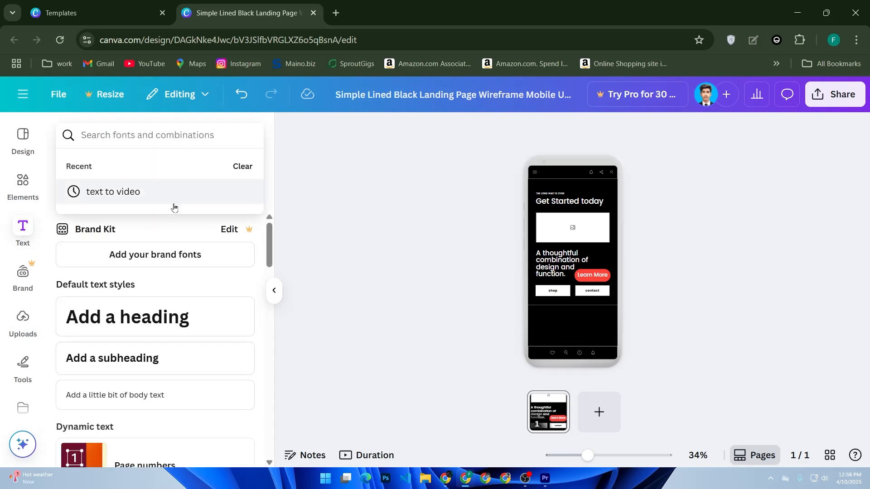
pyautogui.write('tes')
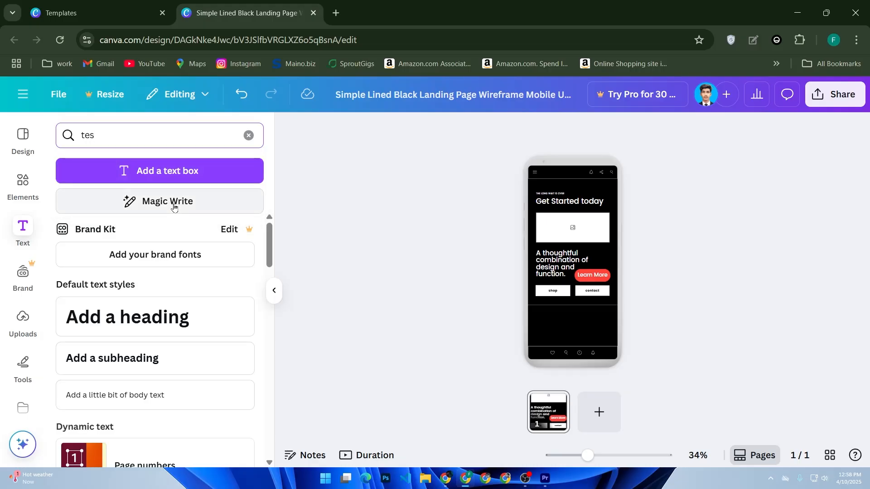
pyautogui.write('timonial')
pyautogui.press('Return')
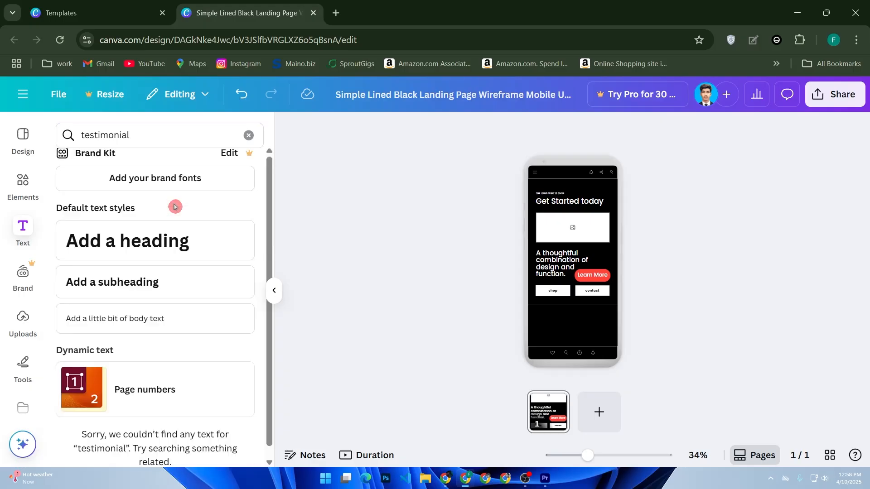
pyautogui.scroll(-1, 186, 245)
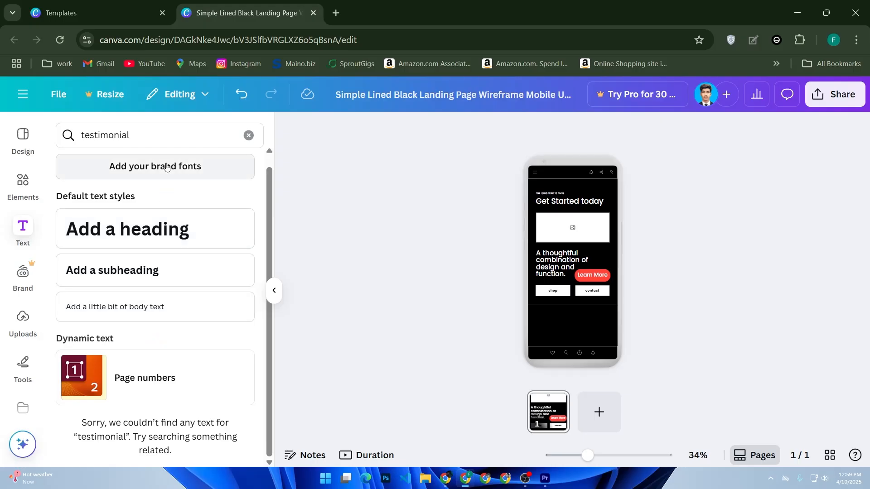
pyautogui.click(155, 136)
pyautogui.press('BackSpace')
pyautogui.press('BackSpace')
pyautogui.press('BackSpace')
pyautogui.press('BackSpace')
pyautogui.press('BackSpace')
pyautogui.press('BackSpace')
pyautogui.press('BackSpace')
pyautogui.press('BackSpace')
pyautogui.press('BackSpace')
pyautogui.press('BackSpace')
pyautogui.press('BackSpace')
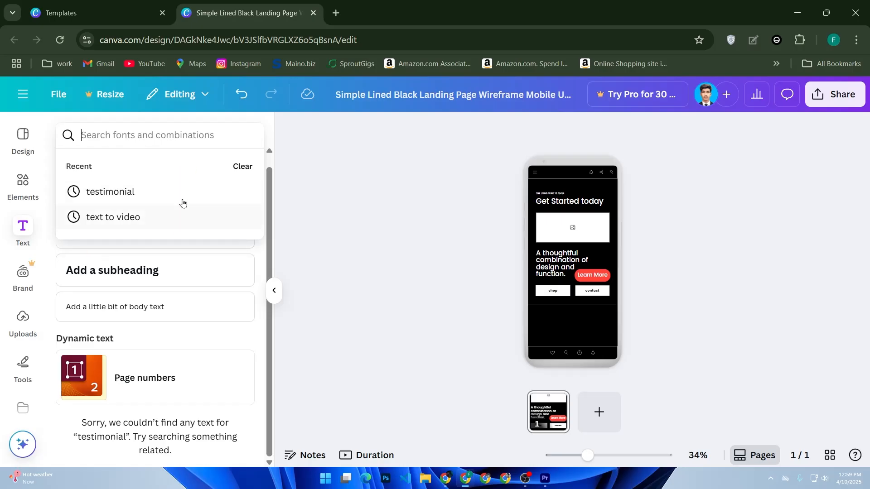
# Search the elements for "testimonial" and place the yellow quotation marks graphic in the empty section above the phone's bottom icon bar.
pyautogui.click(31, 198)
pyautogui.doubleClick(138, 135)
pyautogui.write('testi')
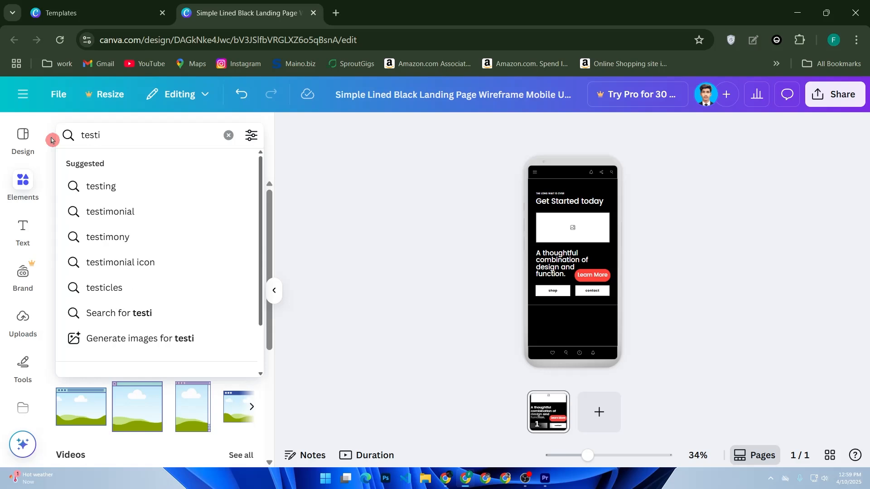
pyautogui.click(110, 212)
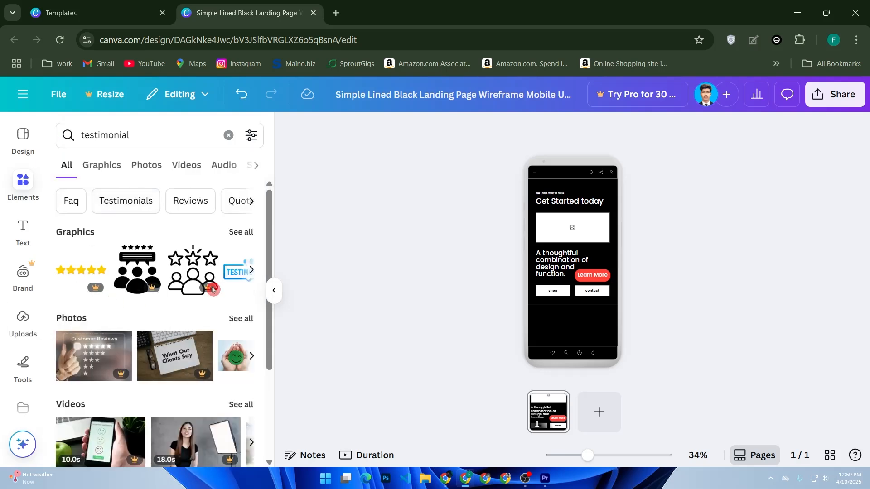
pyautogui.click(251, 271)
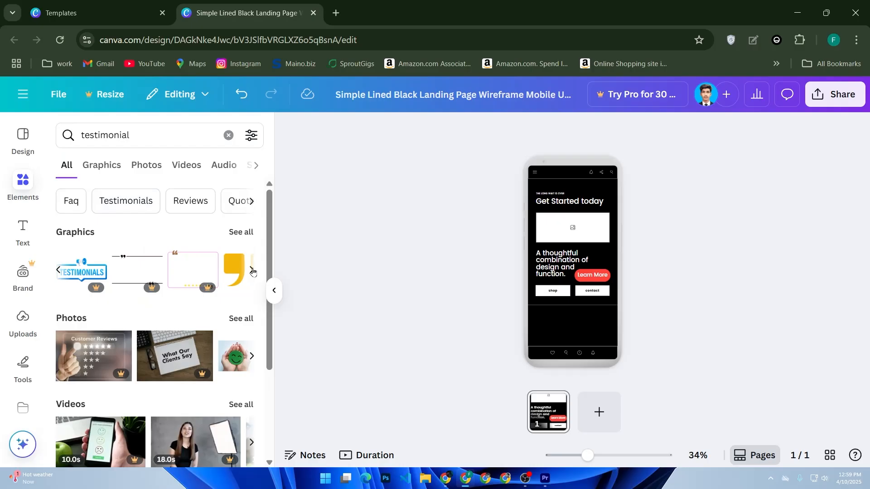
pyautogui.click(253, 271)
pyautogui.moveTo(139, 268); pyautogui.dragTo(93, 302)
pyautogui.moveTo(89, 273); pyautogui.dragTo(589, 342)
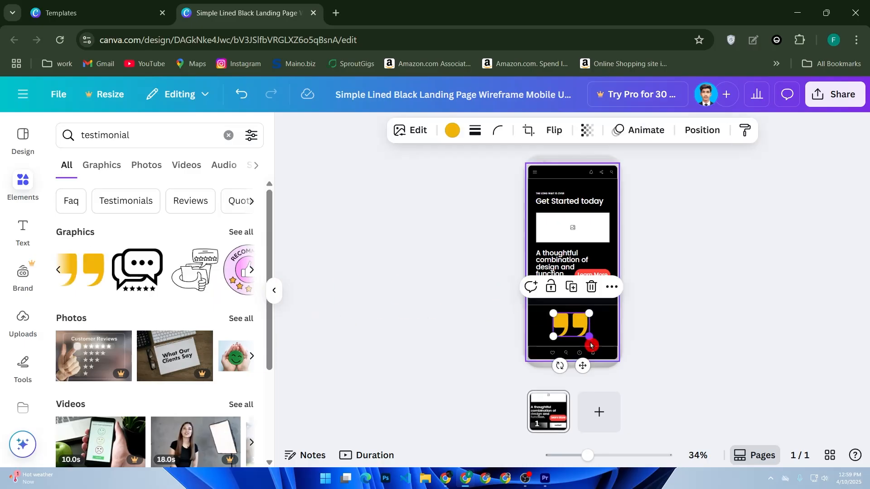